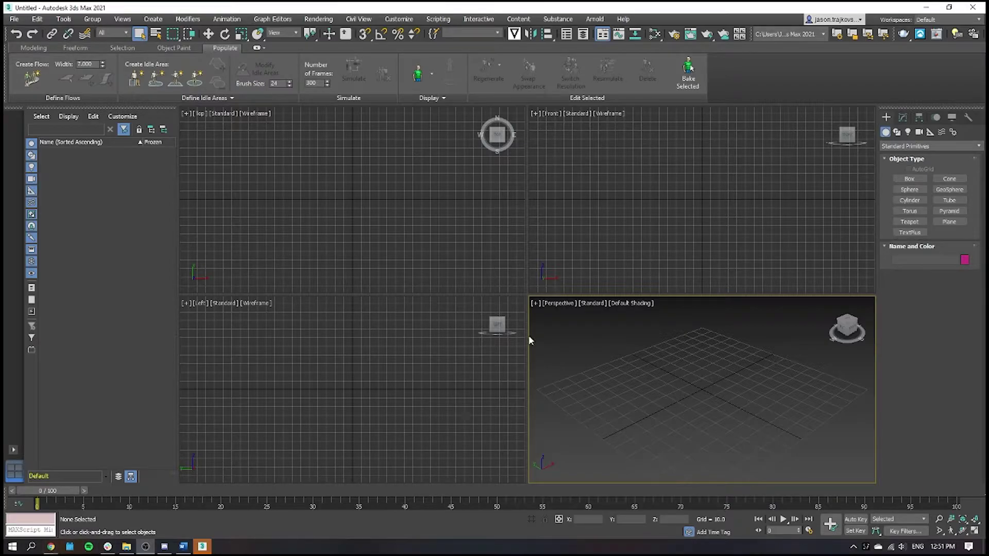
# - Open Maproom, set the scene units to kilometers and create a map from the Satellite and terrain preset
pyautogui.click(516, 39)
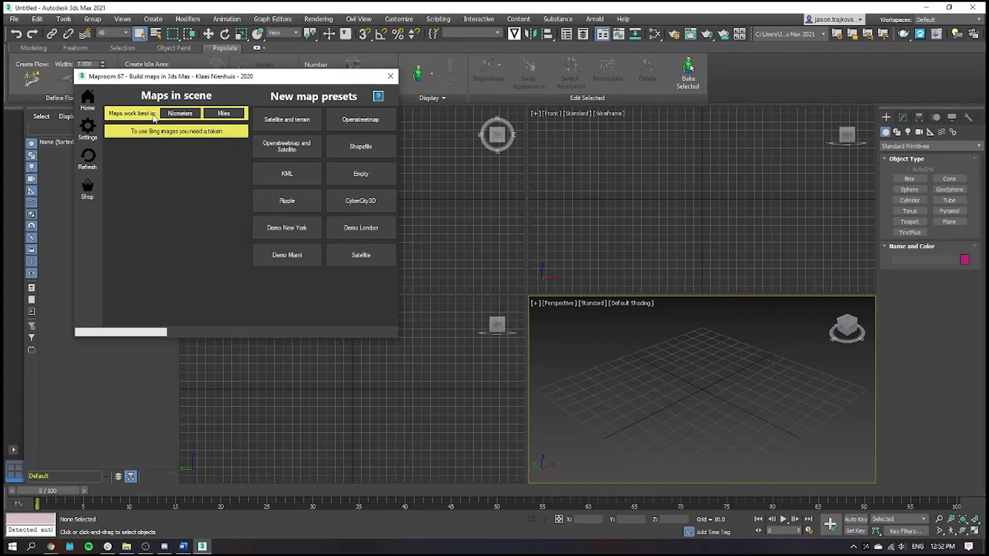
pyautogui.click(172, 120)
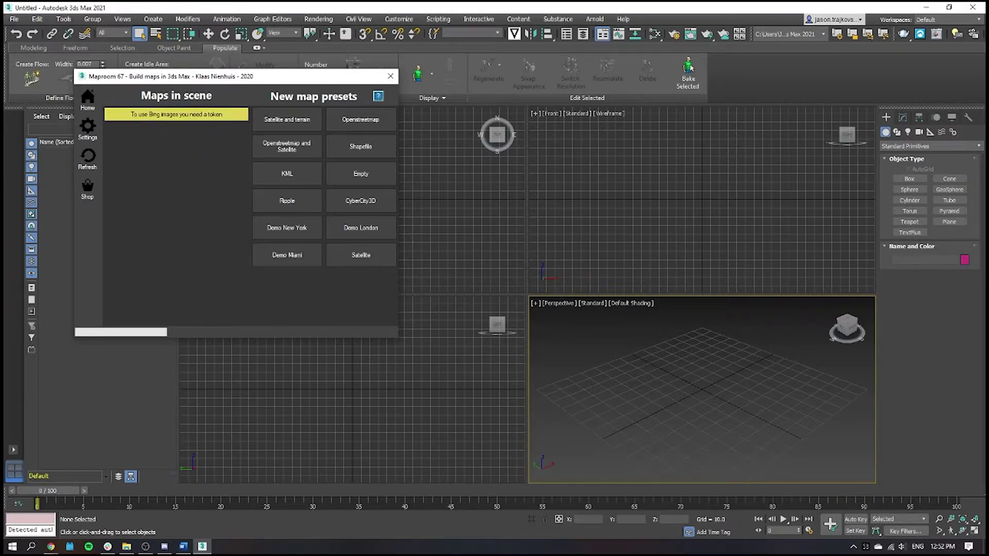
pyautogui.click(301, 129)
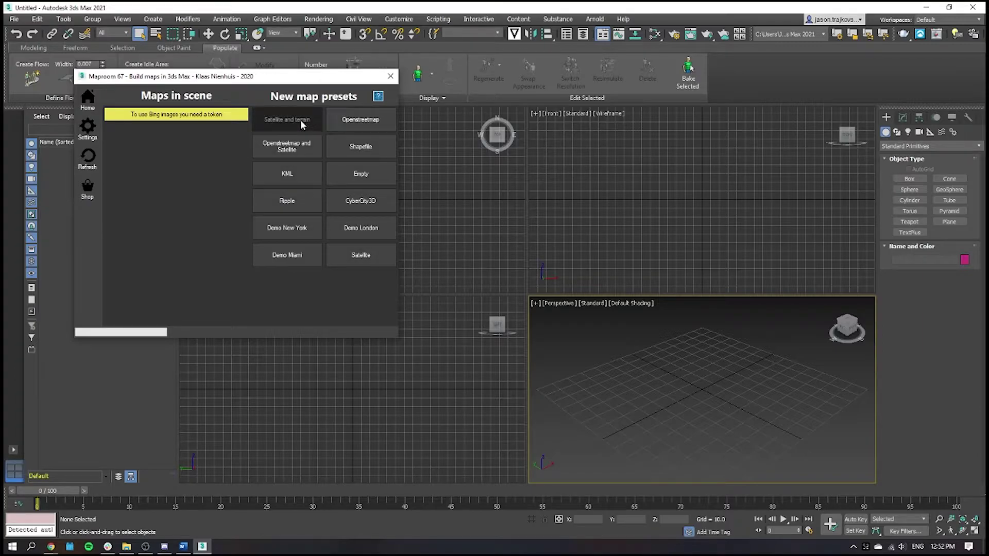
pyautogui.click(291, 122)
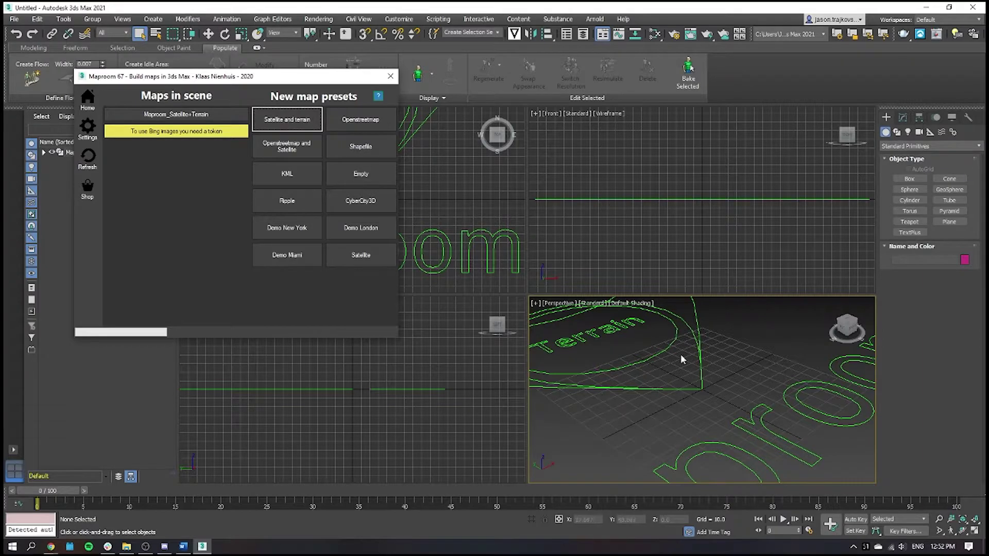
pyautogui.scroll(-3, 678, 347)
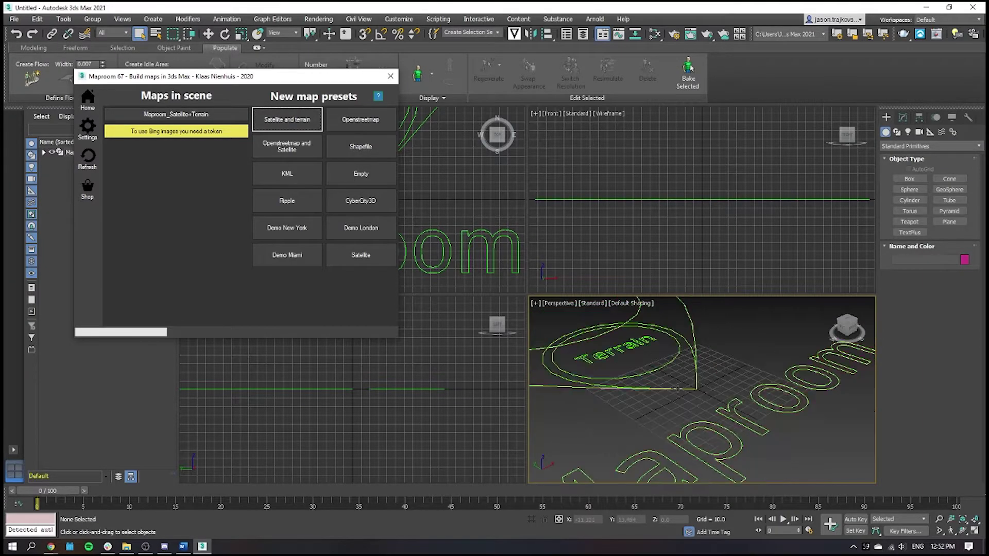
pyautogui.scroll(-4, 661, 420)
pyautogui.scroll(3, 629, 385)
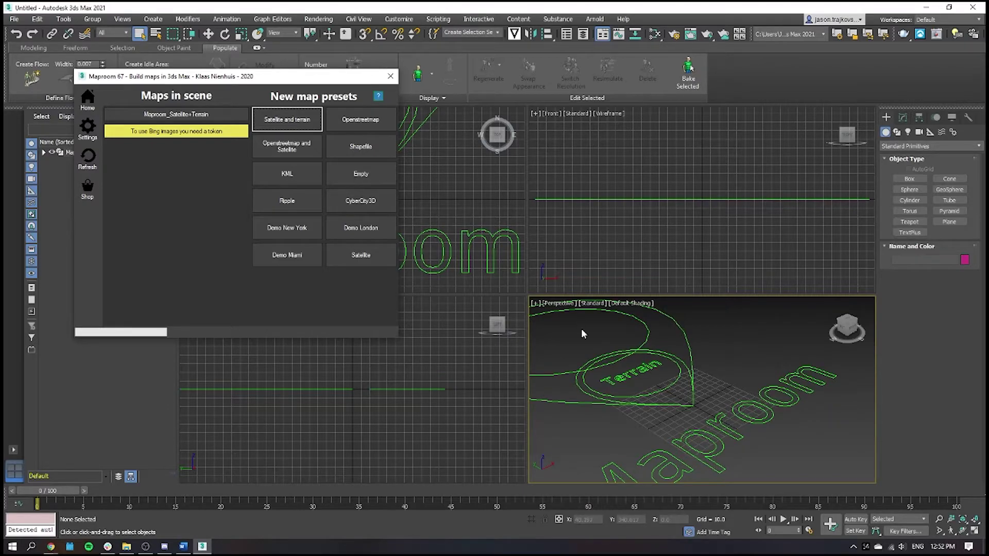
pyautogui.scroll(3, 685, 381)
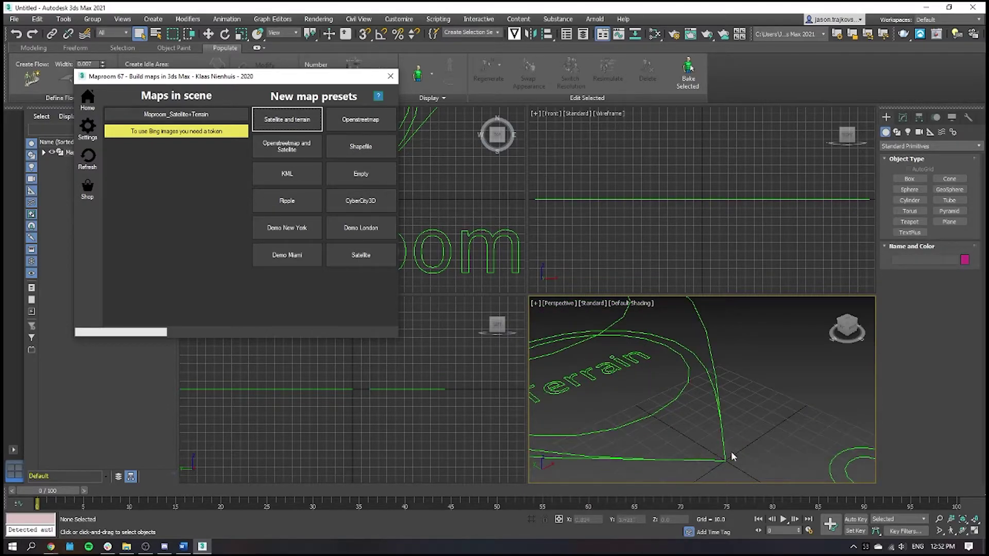
# - Set the satellite and terrain map's anchor location to Green Gully Reserve, Keilor Downs, by looking up "Green gully reserve", and update the map space
pyautogui.click(195, 115)
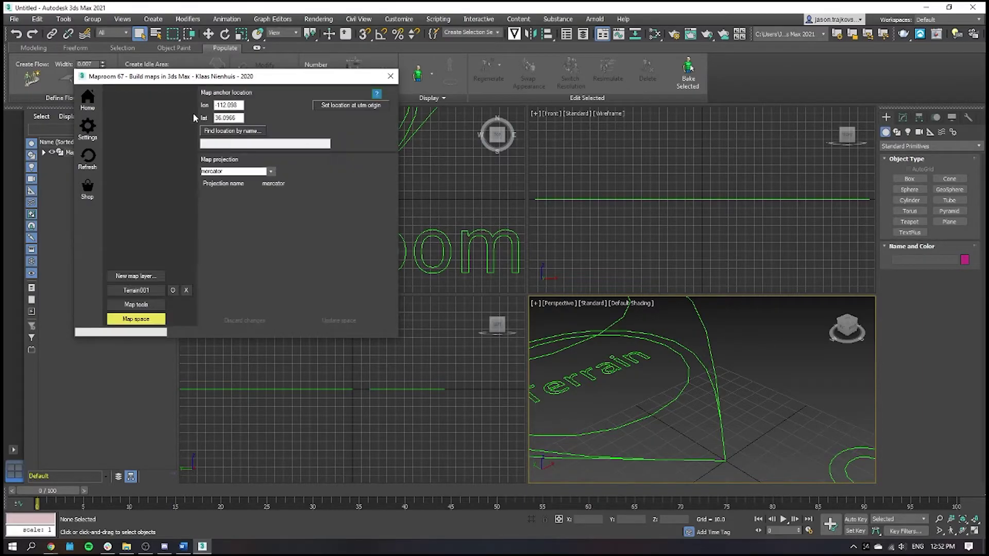
pyautogui.click(241, 132)
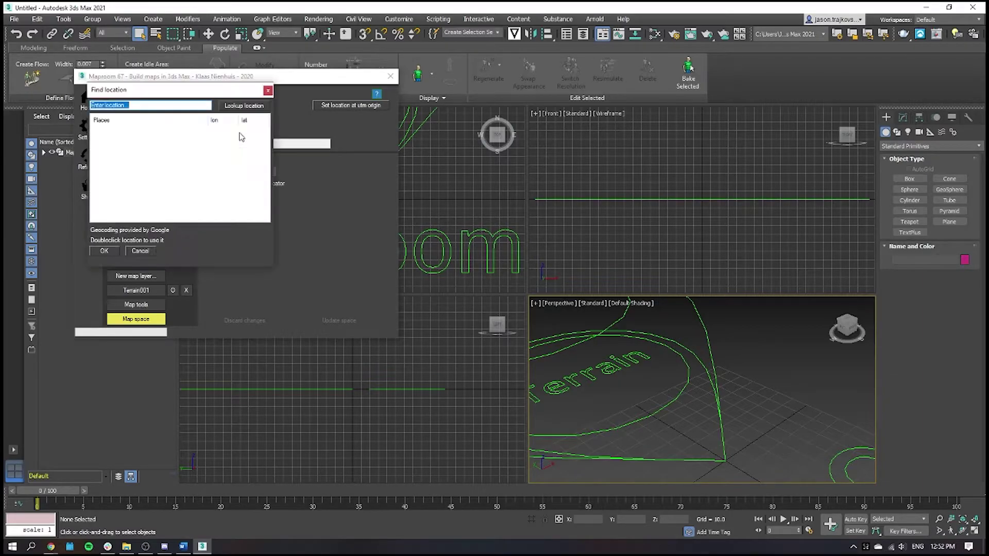
pyautogui.write('Green gully re')
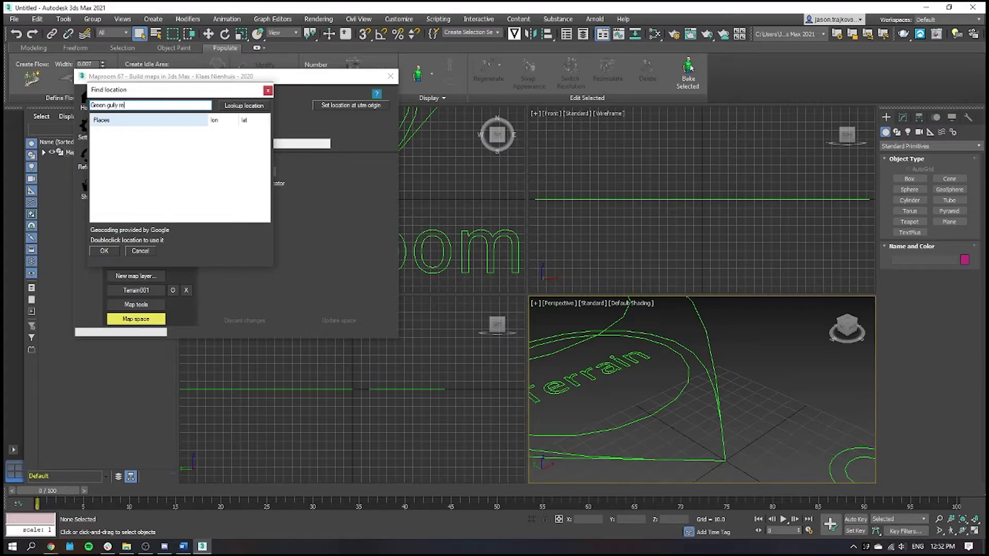
pyautogui.write('serve')
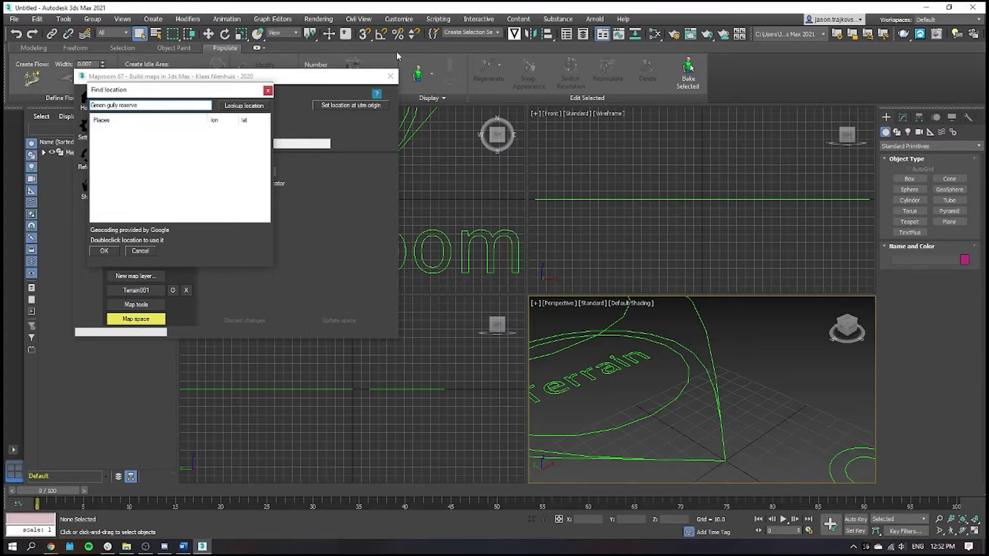
pyautogui.click(239, 106)
pyautogui.click(199, 132)
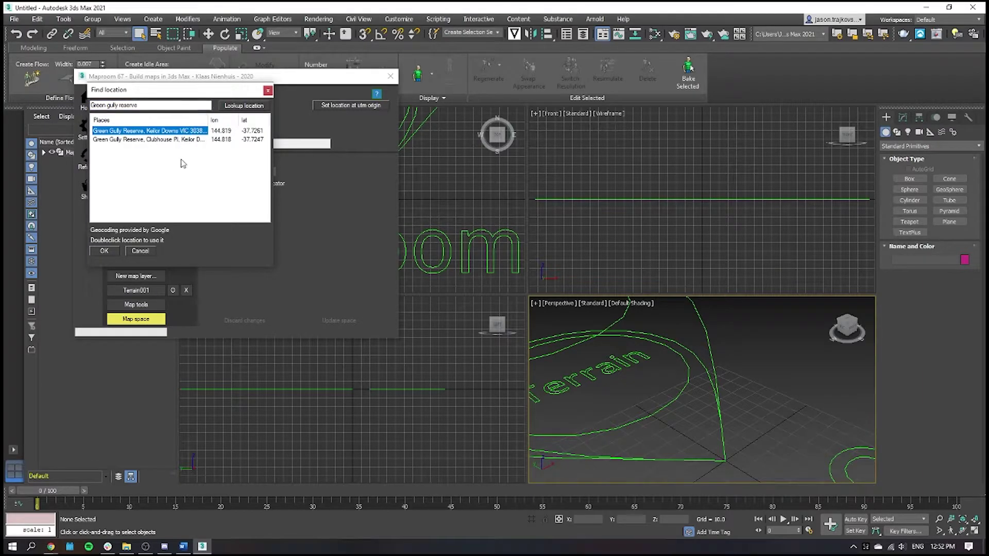
pyautogui.click(103, 251)
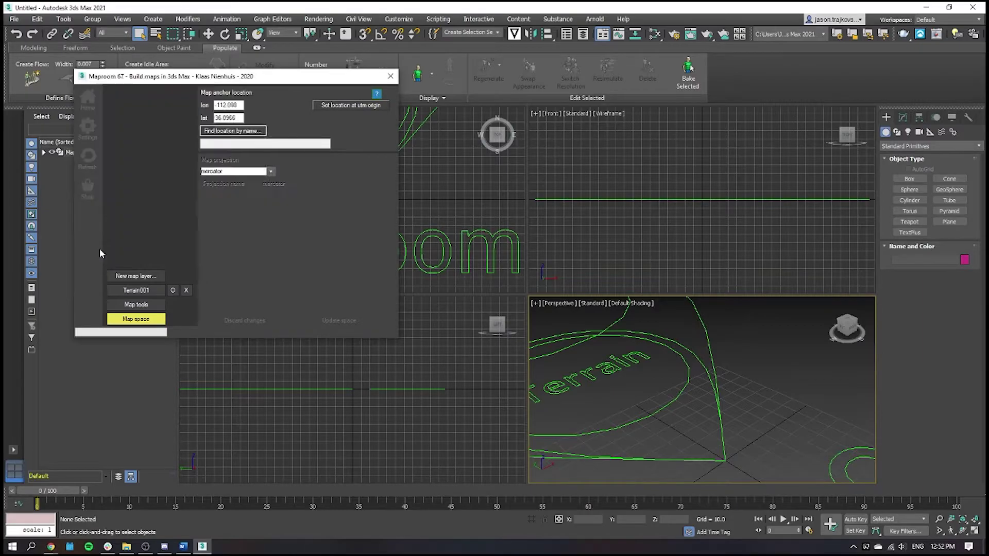
pyautogui.click(332, 320)
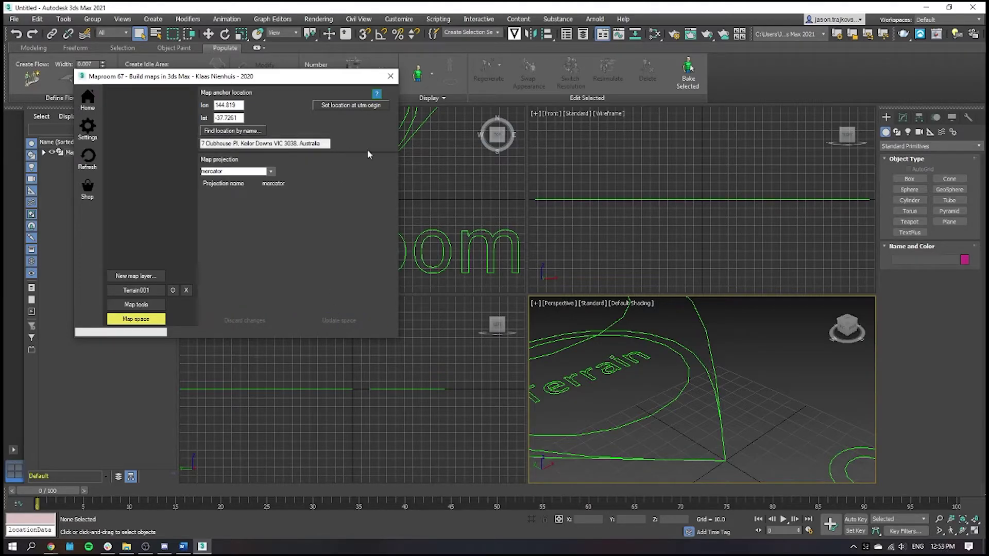
# - Set the Terrain001 layer's area to 15 wide and 15 high
pyautogui.click(140, 293)
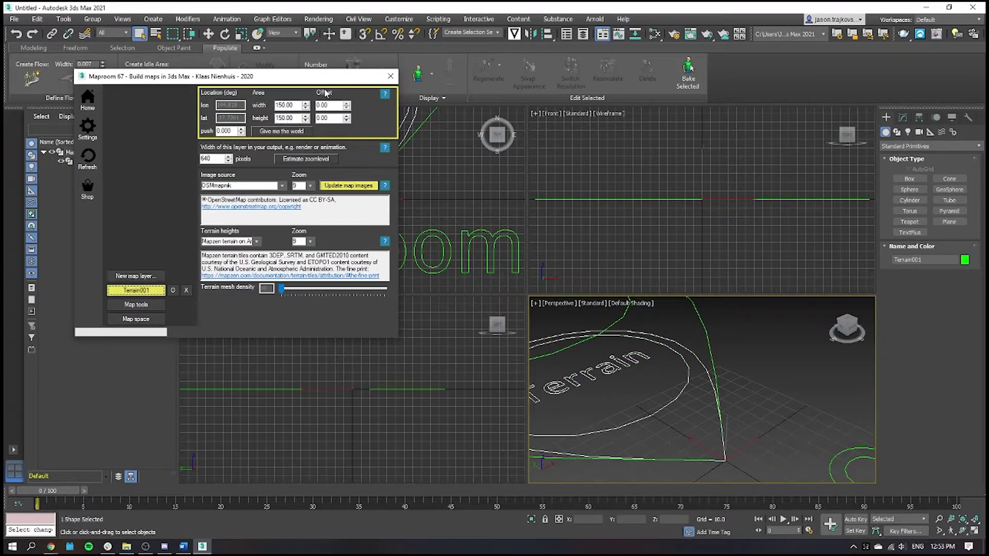
pyautogui.doubleClick(294, 106)
pyautogui.write('15')
pyautogui.doubleClick(286, 119)
pyautogui.write('1')
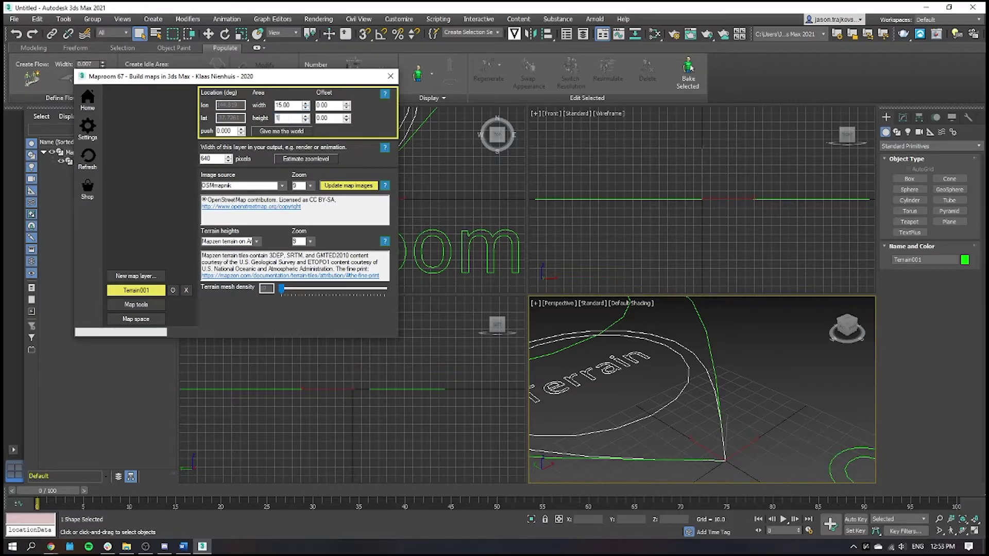
pyautogui.write('5')
# - Set the terrain layer's output width to 2040 pixels and update its map images
pyautogui.doubleClick(214, 158)
pyautogui.write('2040')
pyautogui.click(355, 186)
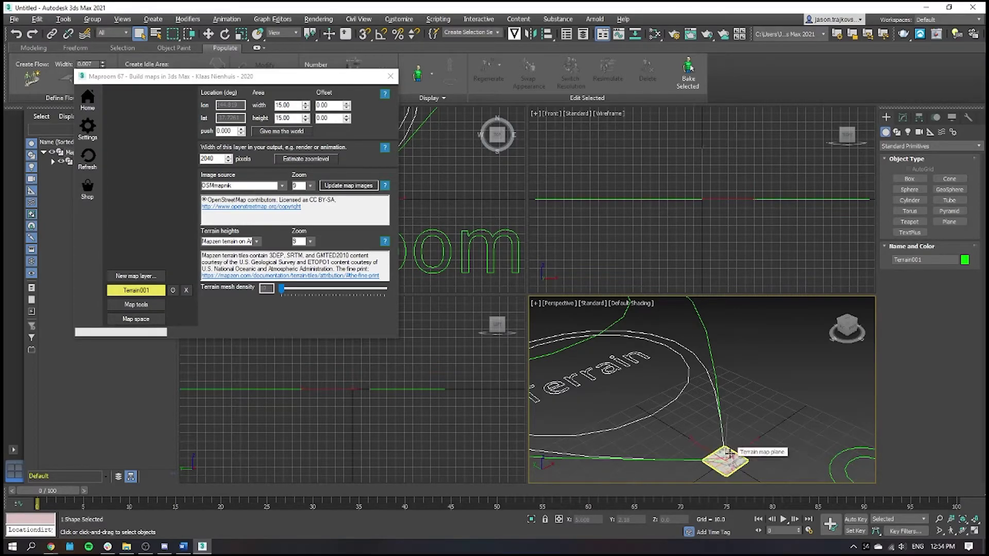
# - Examine the terrain map plane's surface and relief up close and from several angles in the perspective view
pyautogui.scroll(5, 700, 438)
pyautogui.scroll(10, 701, 438)
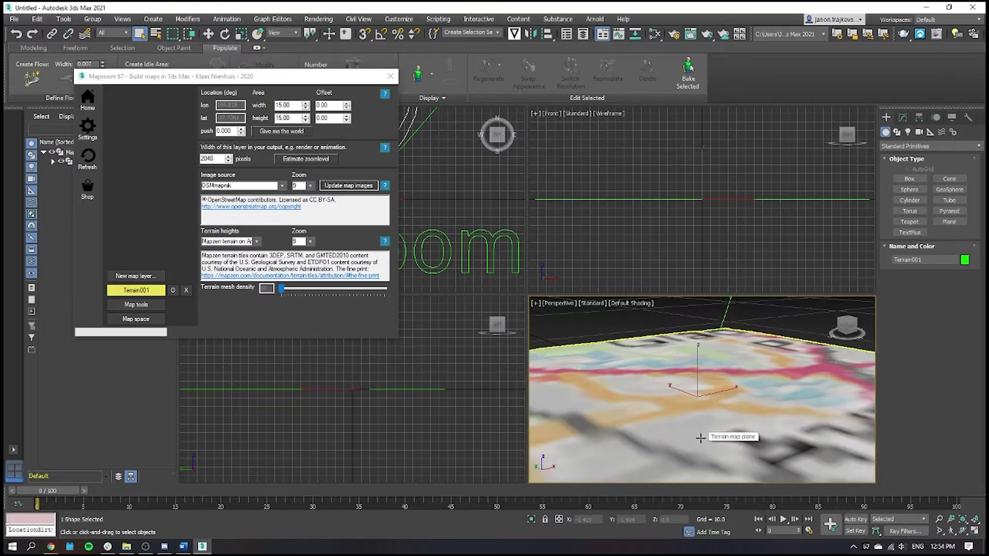
pyautogui.scroll(10, 700, 437)
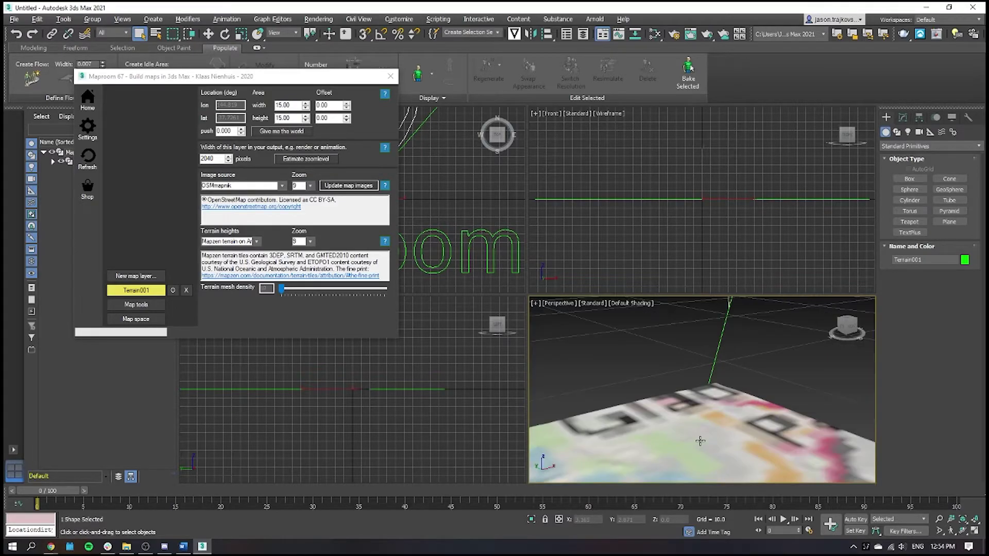
pyautogui.scroll(-10, 699, 438)
pyautogui.scroll(10, 721, 412)
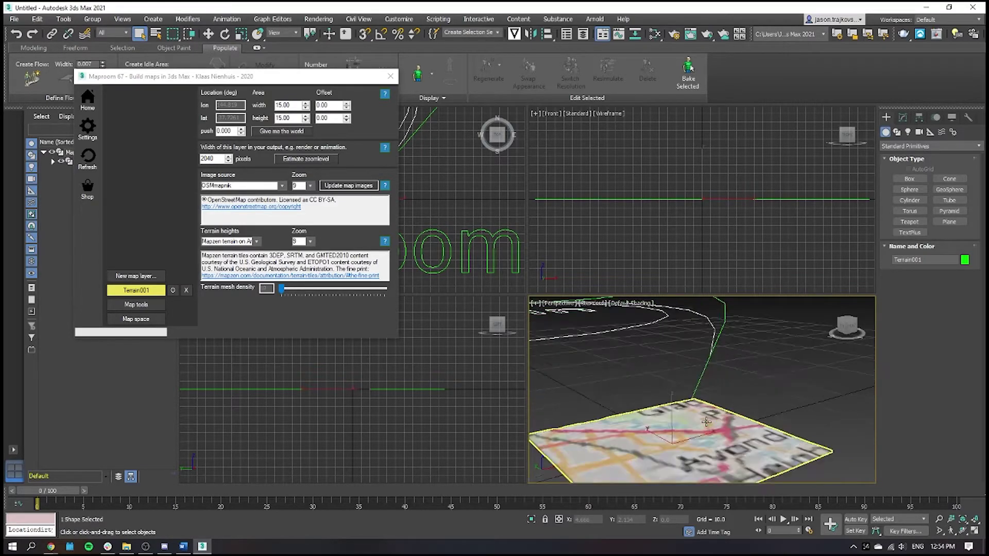
pyautogui.moveTo(743, 392); pyautogui.dragTo(725, 328, button='middle')
pyautogui.scroll(-5, 725, 332)
pyautogui.scroll(6, 726, 342)
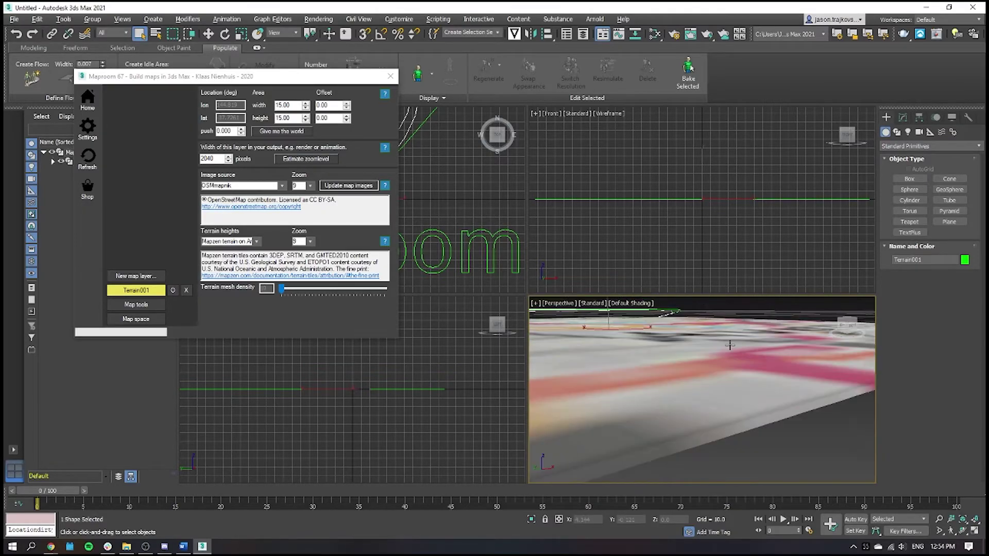
pyautogui.scroll(3, 726, 346)
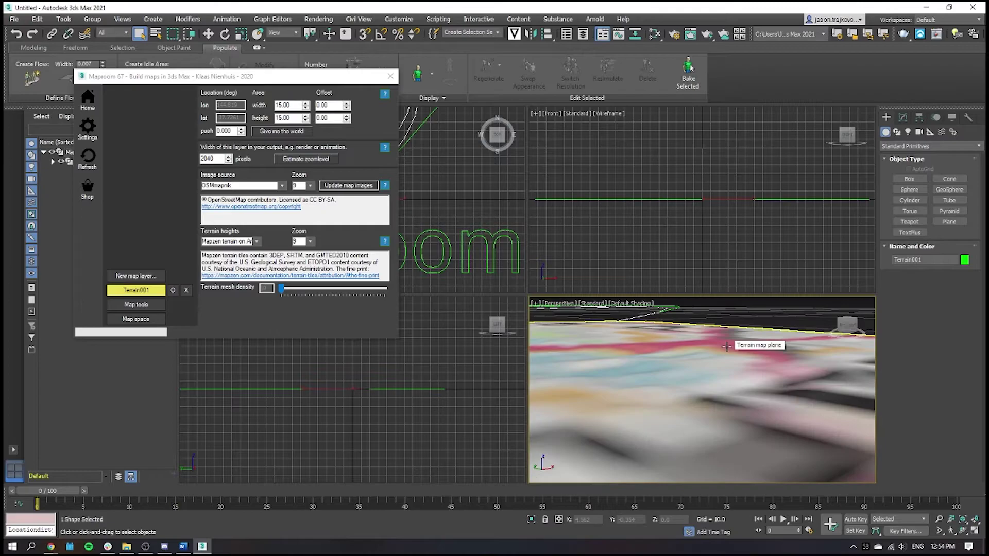
pyautogui.moveTo(673, 357); pyautogui.dragTo(768, 381, button='middle')
pyautogui.scroll(-6, 729, 387)
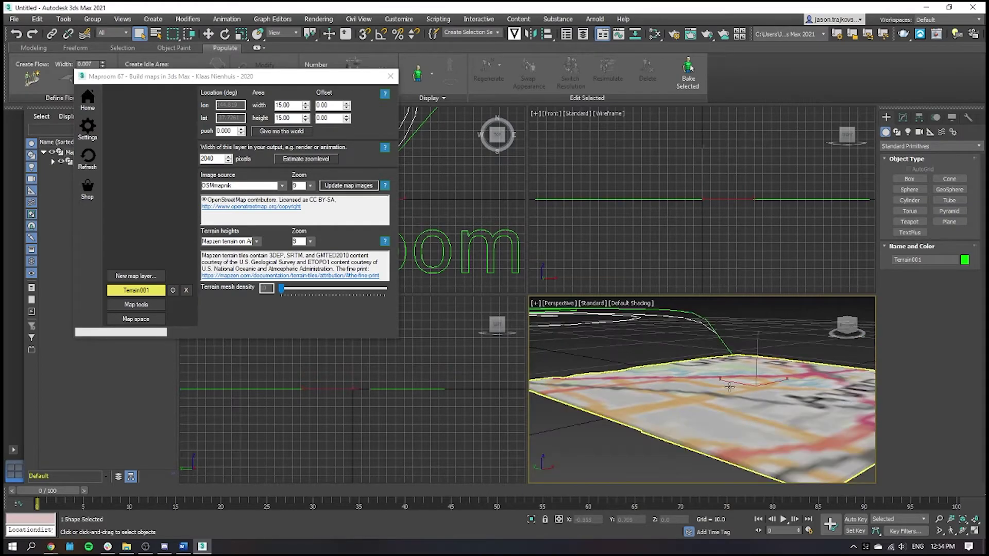
pyautogui.scroll(-5, 729, 386)
pyautogui.scroll(5, 694, 406)
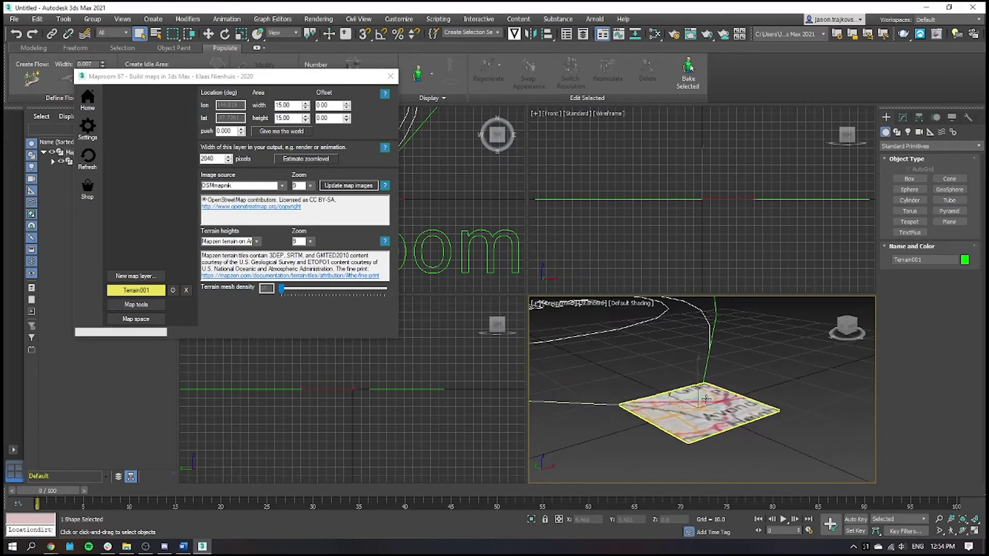
pyautogui.scroll(-5, 694, 406)
pyautogui.scroll(4, 707, 398)
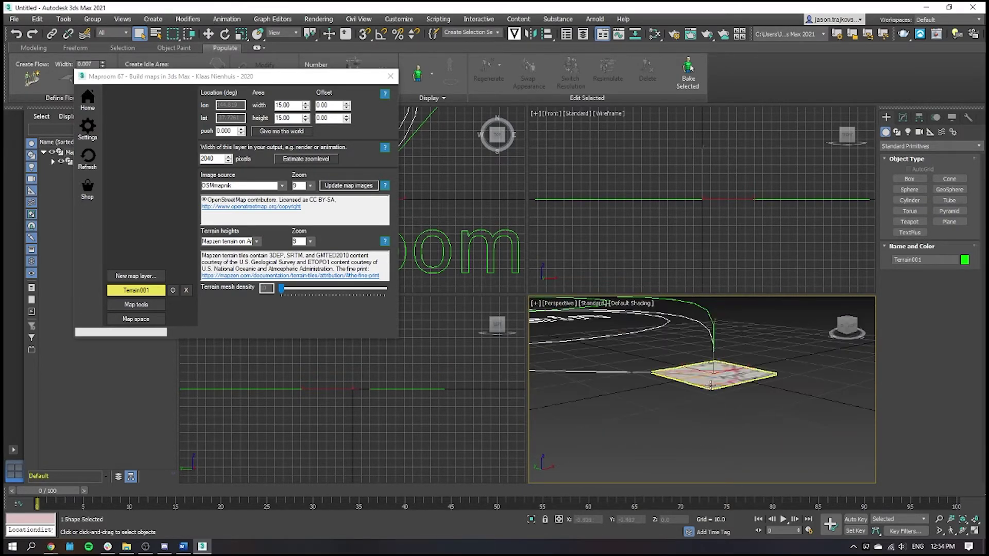
pyautogui.scroll(-2, 707, 398)
pyautogui.scroll(5, 700, 396)
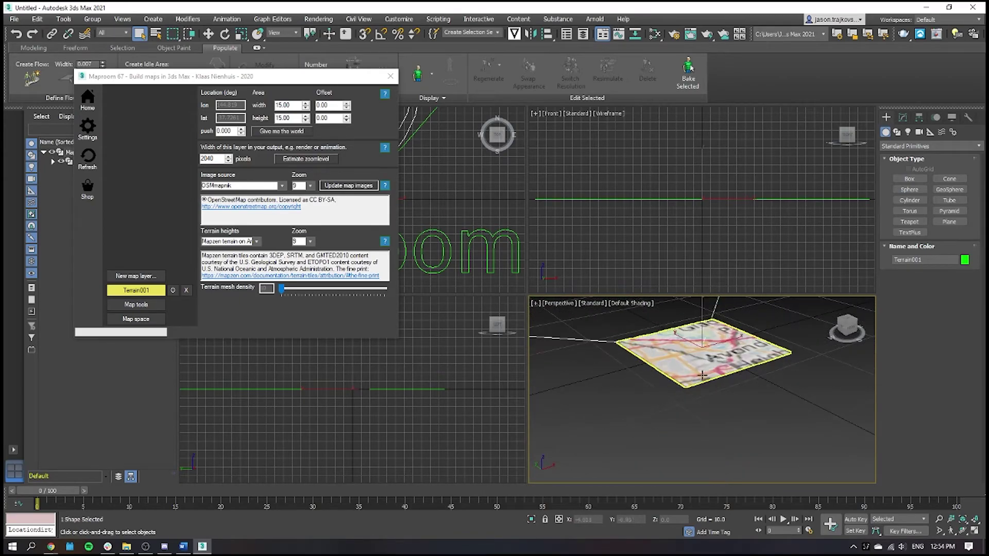
pyautogui.moveTo(698, 393); pyautogui.dragTo(693, 405, button='middle')
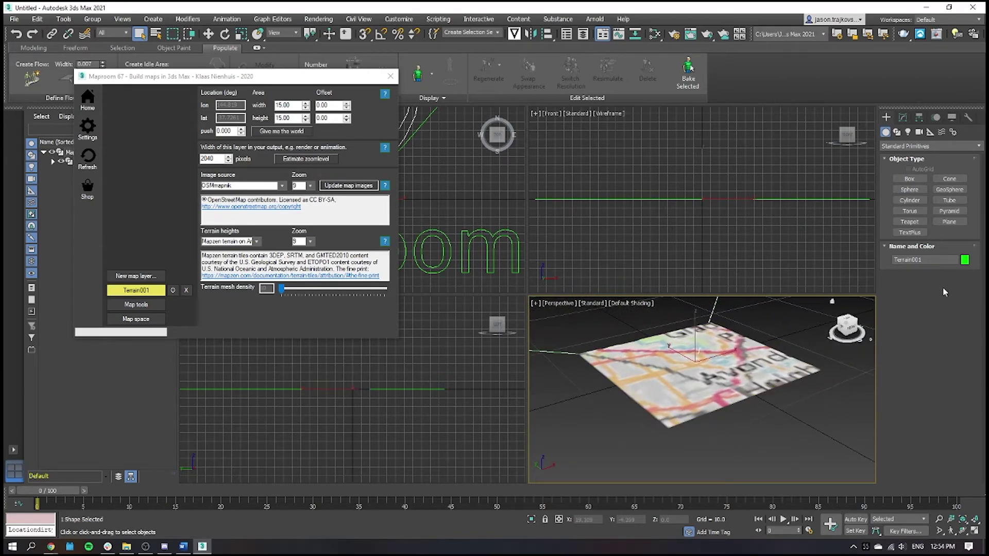
# - Change the terrain map plane's object color to teal
pyautogui.click(769, 390)
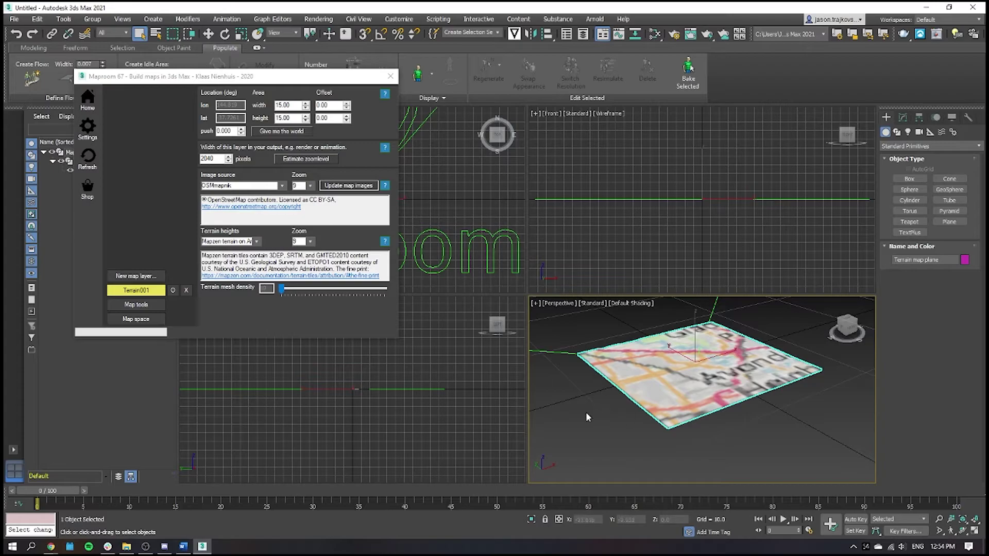
pyautogui.click(963, 260)
pyautogui.click(500, 265)
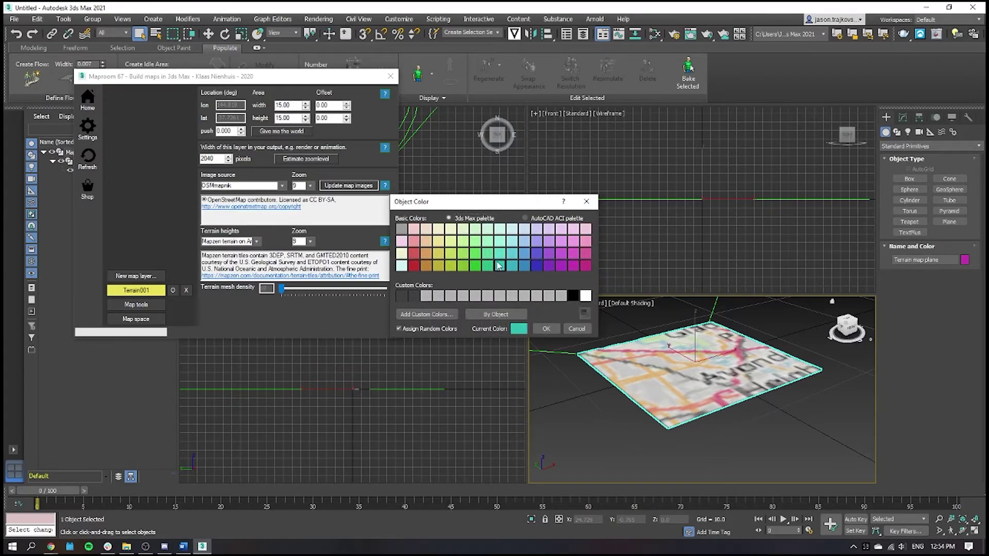
pyautogui.click(546, 330)
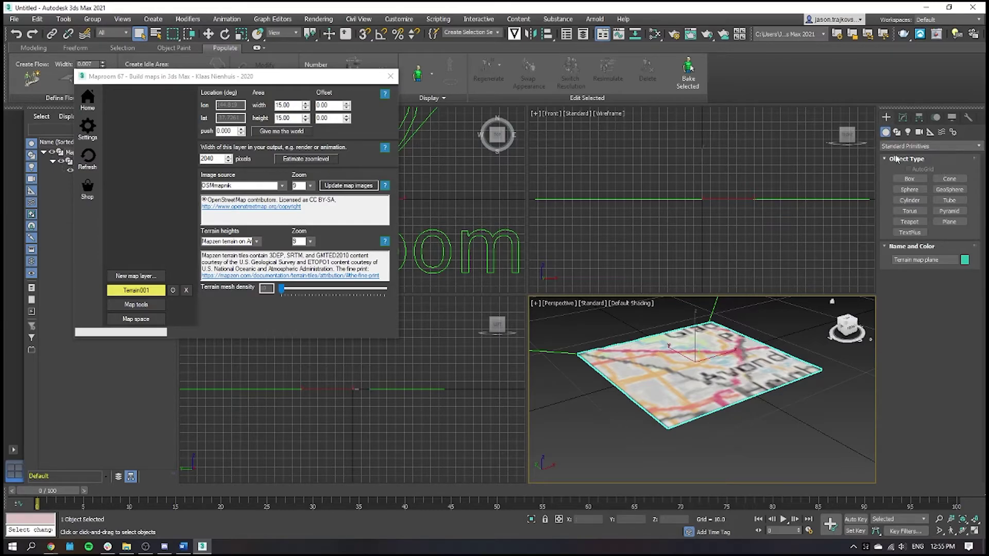
# - Add a Shell modifier to the terrain map plane with an outer amount of 0.5 and check its thickness
pyautogui.click(907, 118)
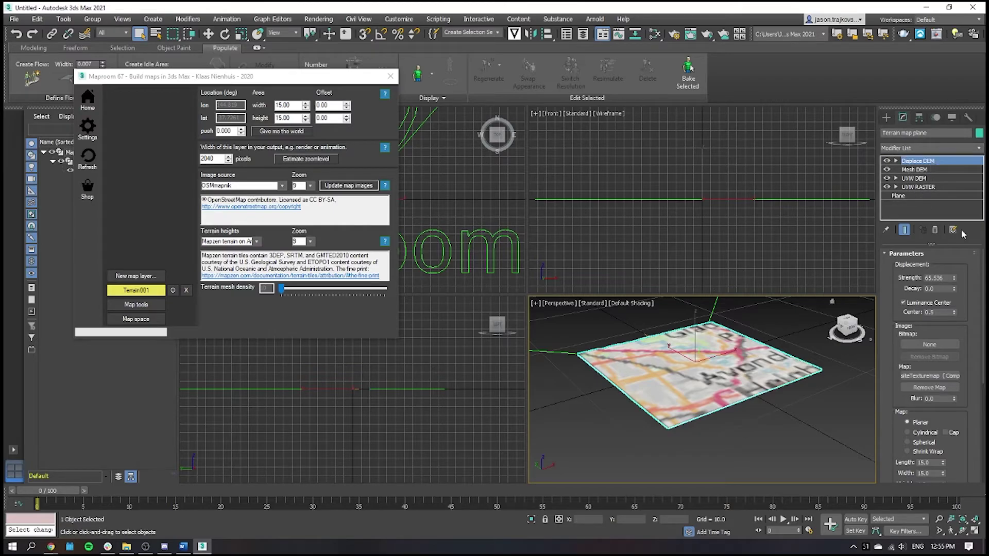
pyautogui.click(928, 148)
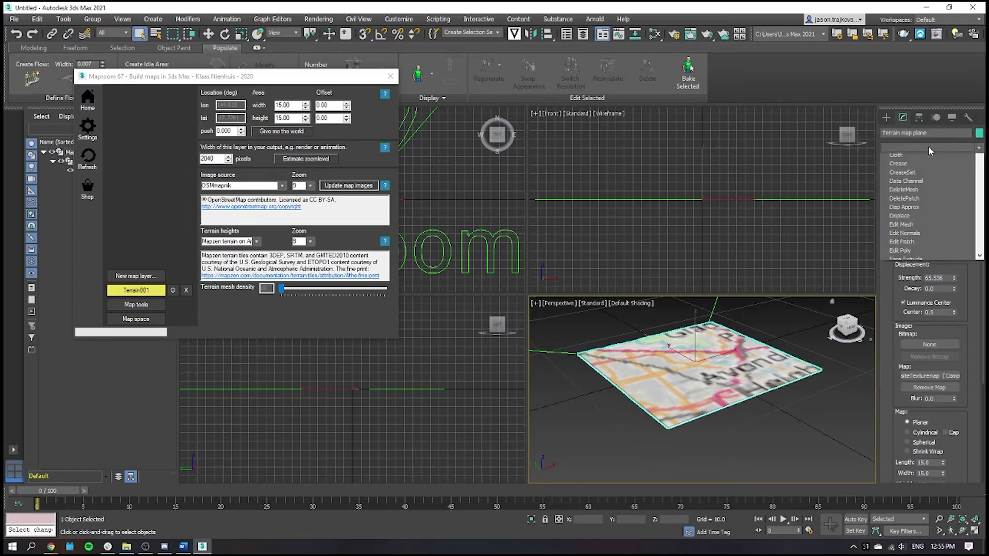
pyautogui.scroll(-1, 928, 149)
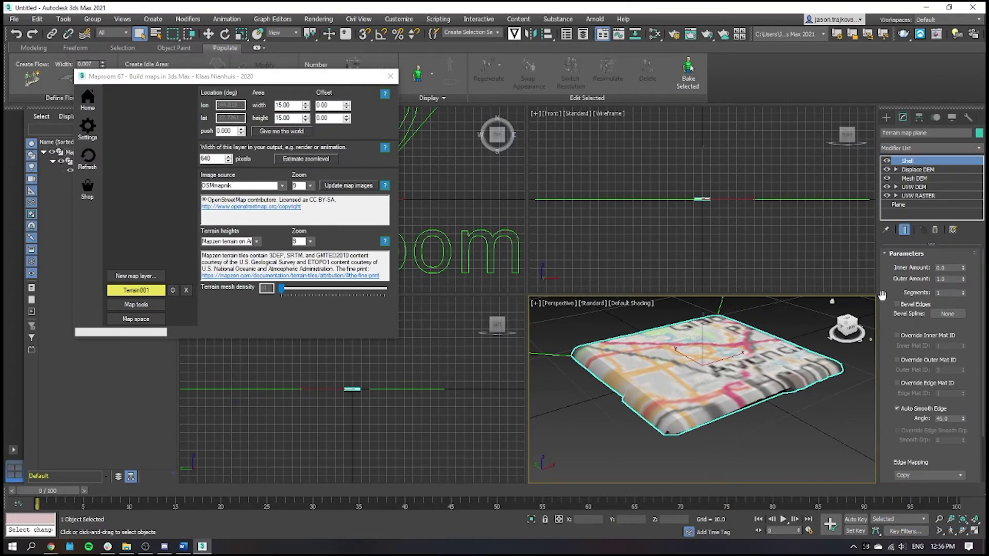
pyautogui.doubleClick(946, 280)
pyautogui.write('0.5')
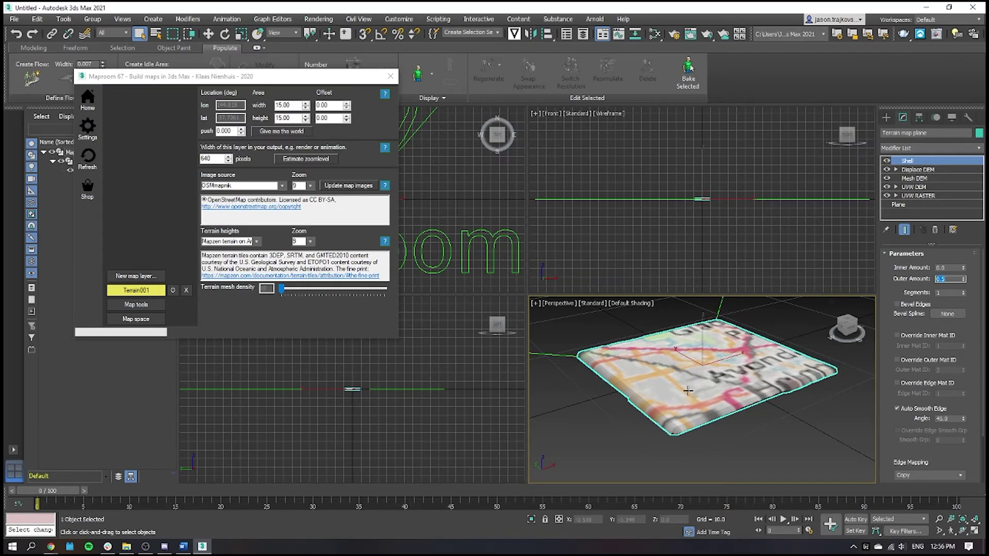
pyautogui.scroll(5, 806, 436)
pyautogui.scroll(-6, 806, 435)
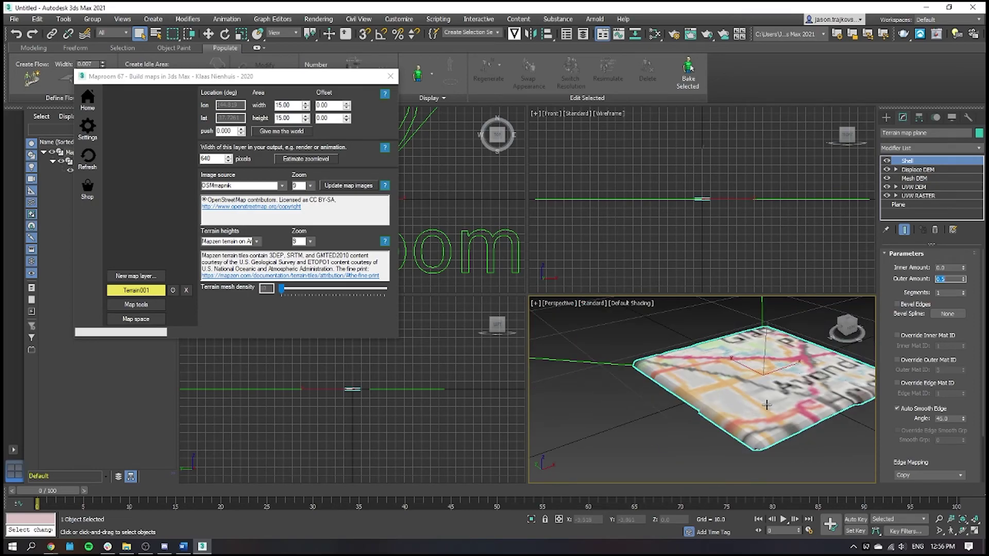
pyautogui.scroll(6, 811, 367)
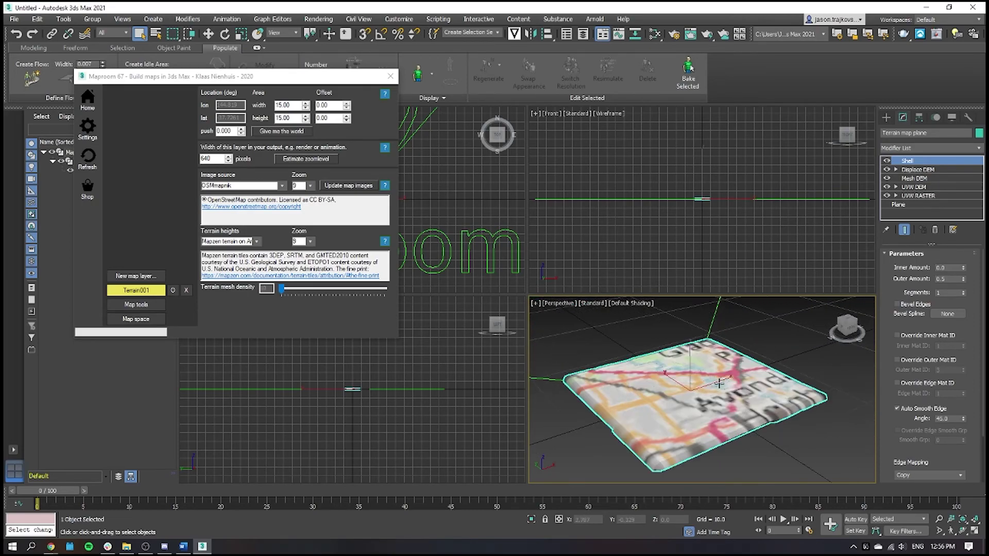
pyautogui.scroll(5, 726, 366)
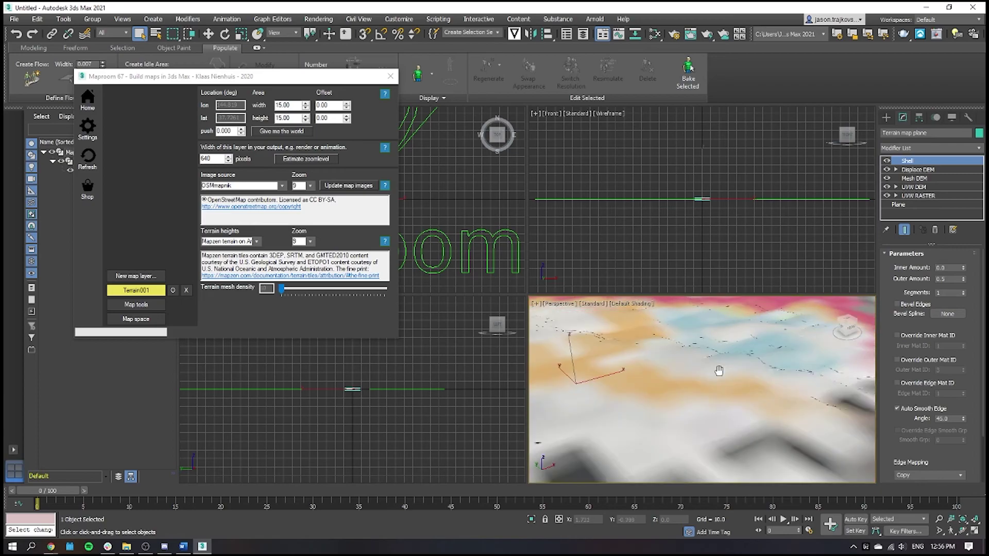
pyautogui.scroll(-5, 728, 439)
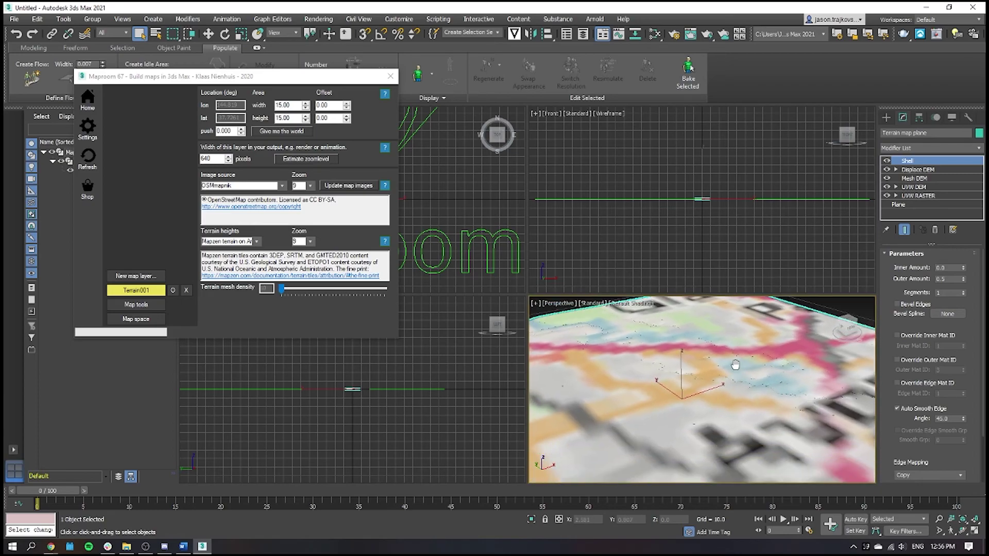
pyautogui.scroll(-5, 721, 405)
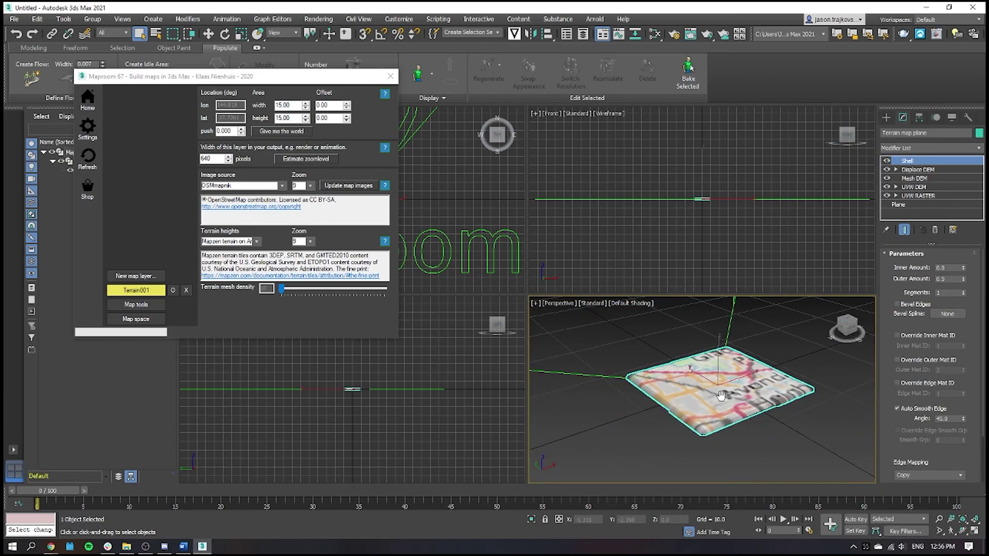